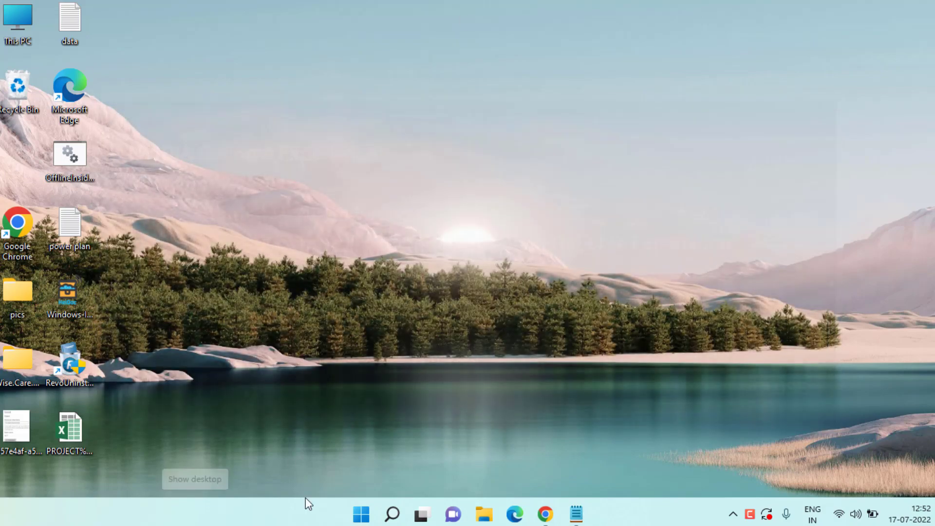
# Run services.msc from the Run box to open Services, then close the leftover Run dialog
pyautogui.click(361, 514)
pyautogui.write('run')
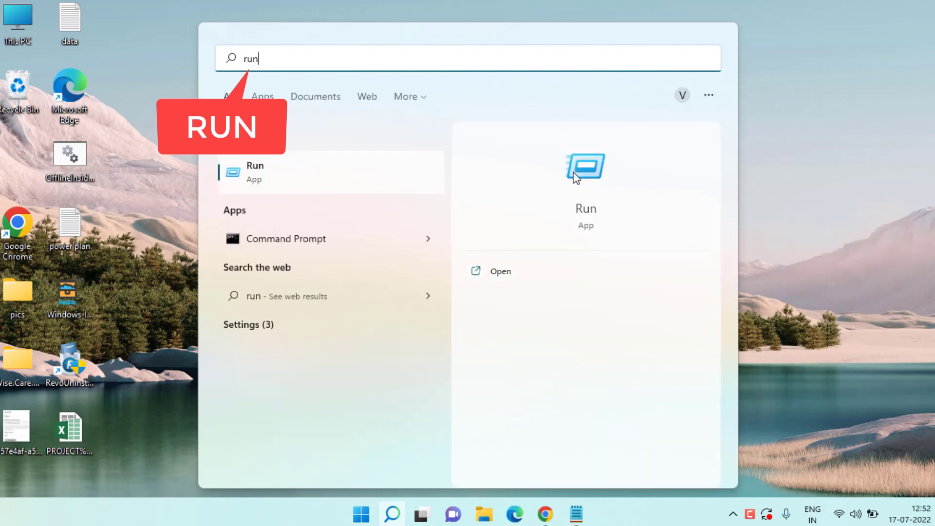
pyautogui.click(578, 178)
pyautogui.write('ser')
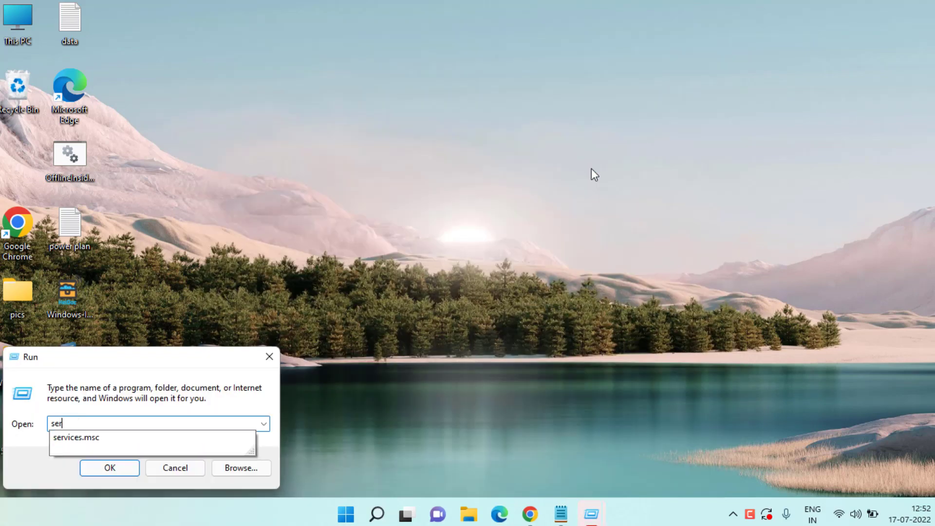
pyautogui.press('Down')
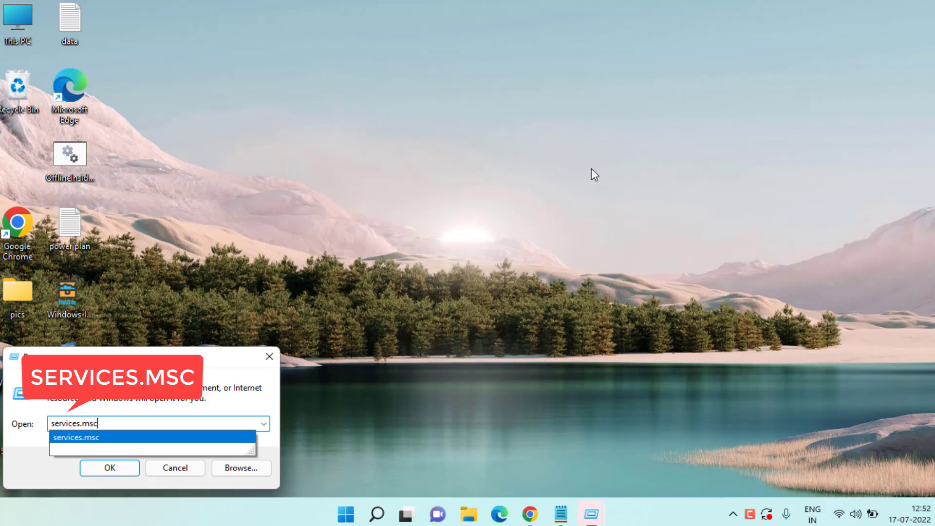
pyautogui.press('Return')
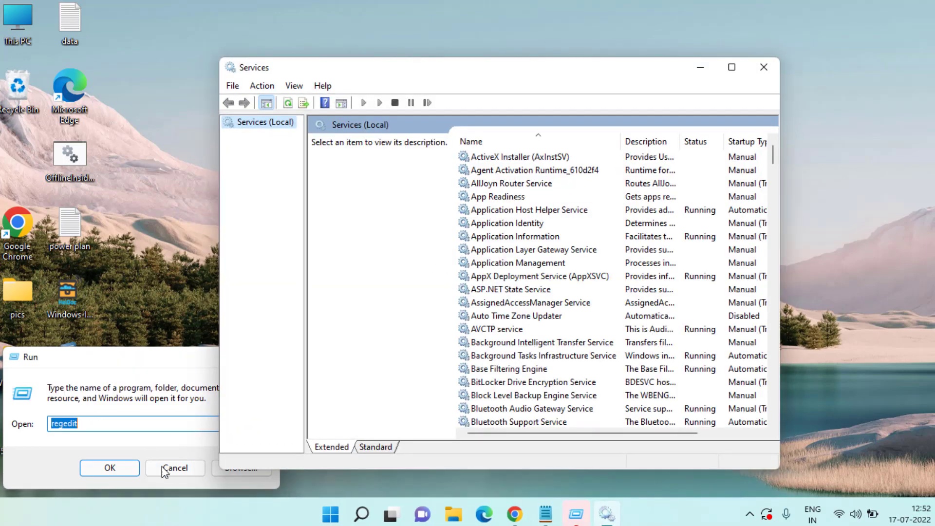
pyautogui.click(163, 468)
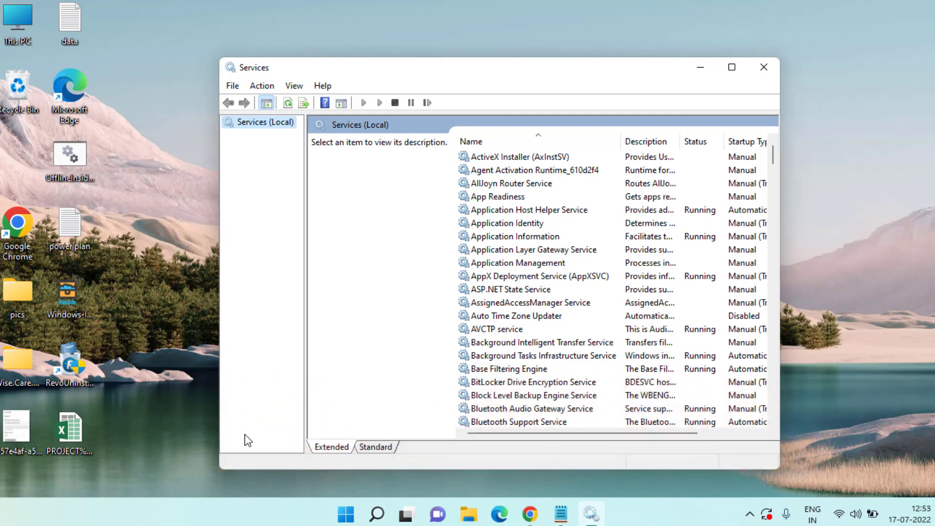
pyautogui.rightClick(507, 185)
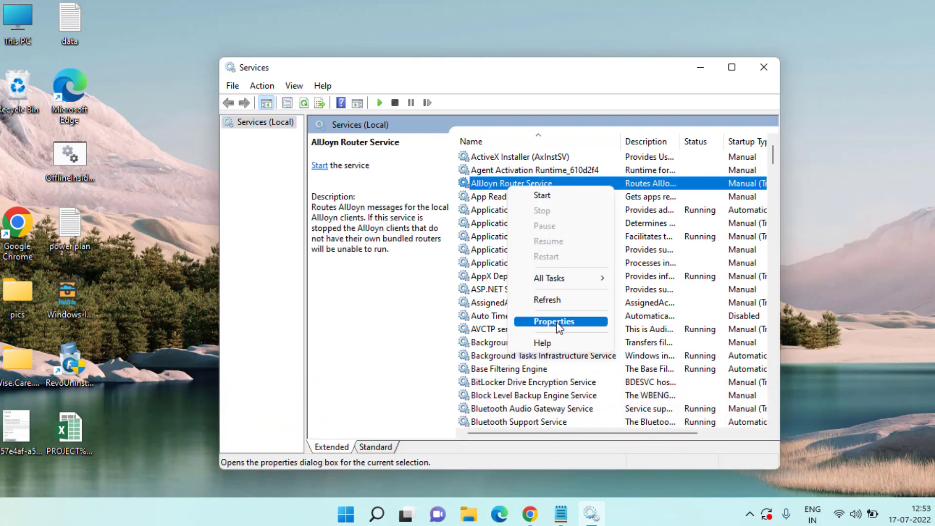
pyautogui.click(565, 319)
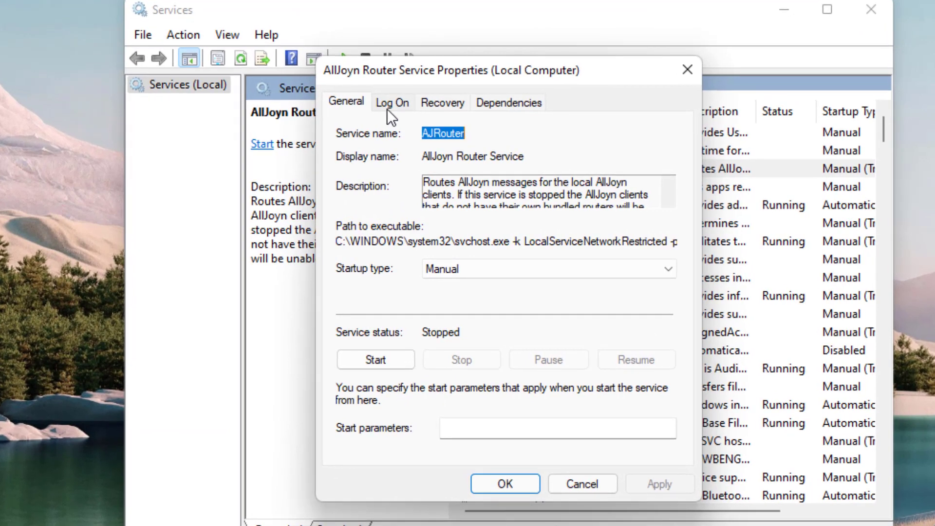
pyautogui.click(402, 117)
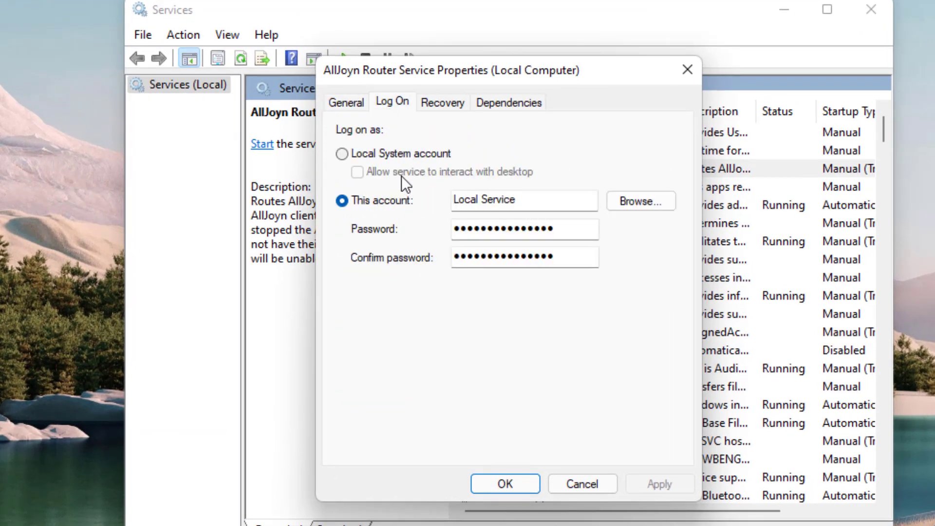
pyautogui.click(400, 156)
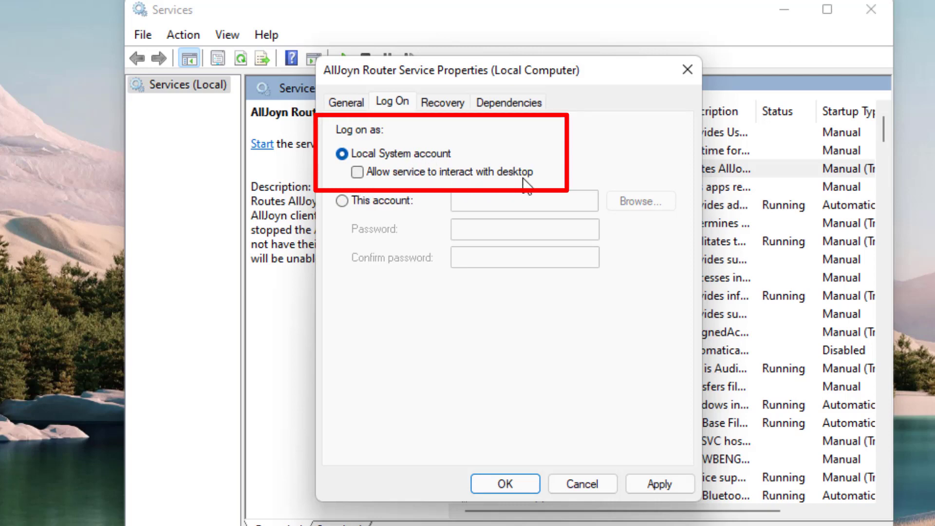
pyautogui.click(401, 176)
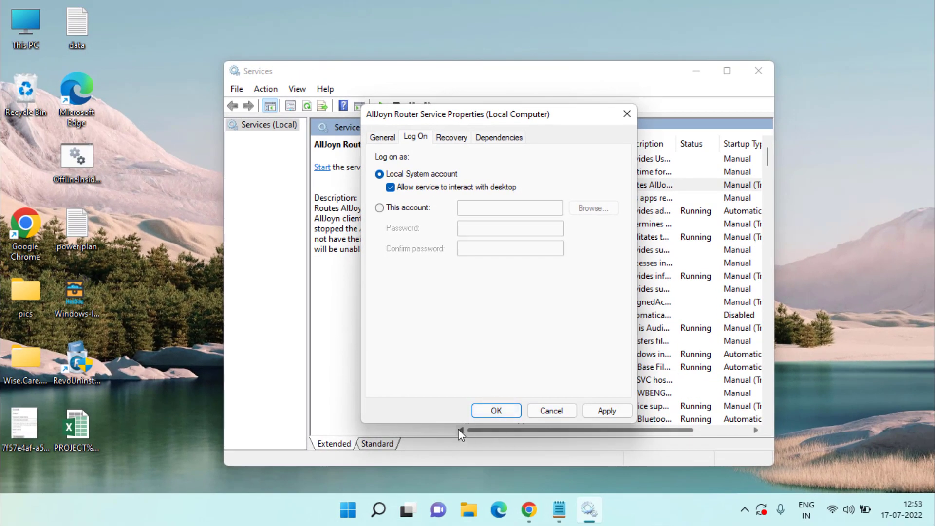
pyautogui.click(552, 410)
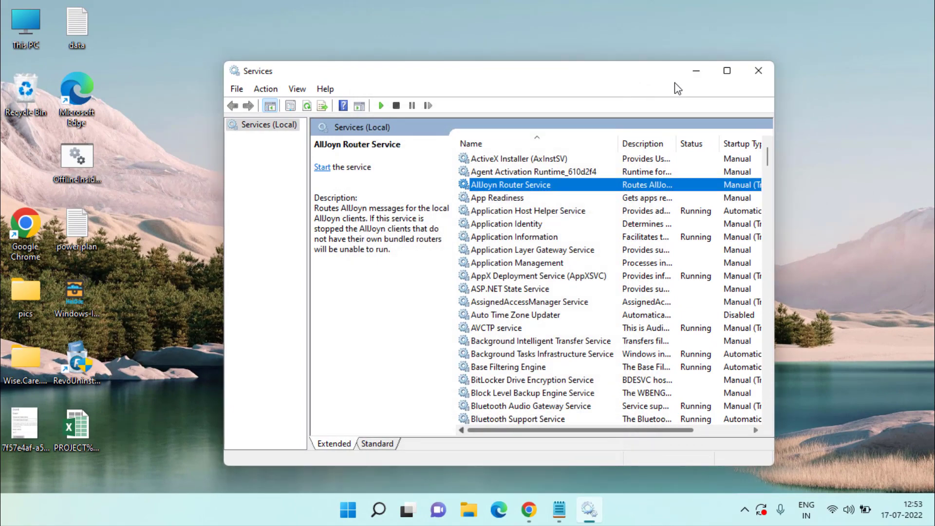
# Close Services and open Device Manager from the Start quick-link menu
pyautogui.click(758, 70)
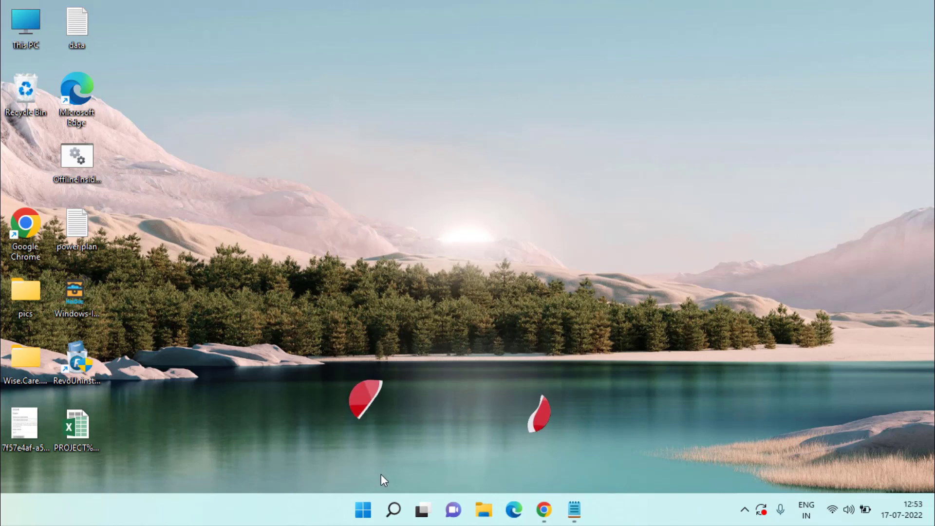
pyautogui.rightClick(363, 510)
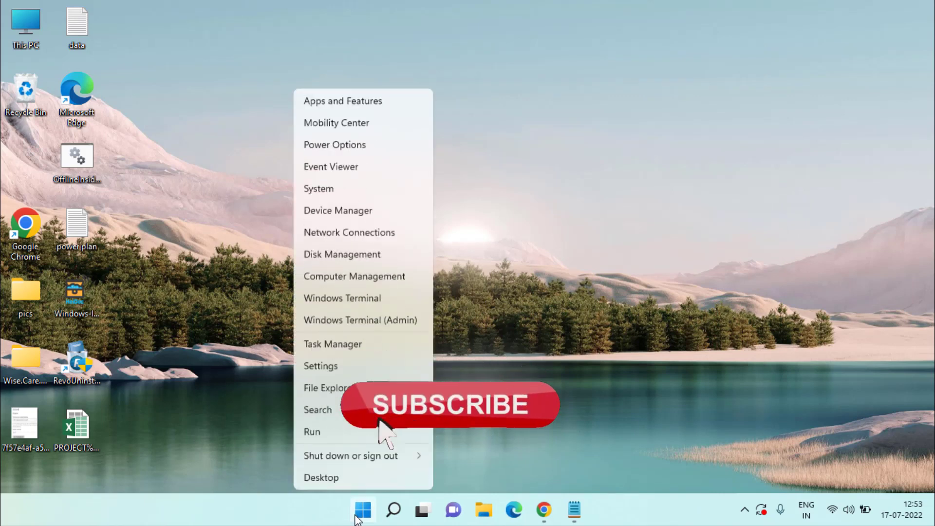
pyautogui.click(355, 210)
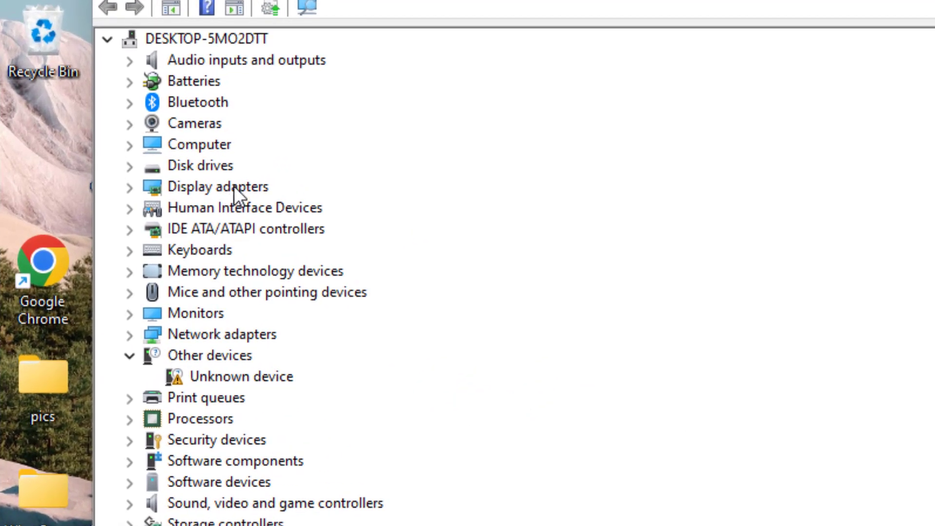
# Expand Display adapters and view the Intel(R) HD Graphics 5500 driver properties
pyautogui.click(234, 187)
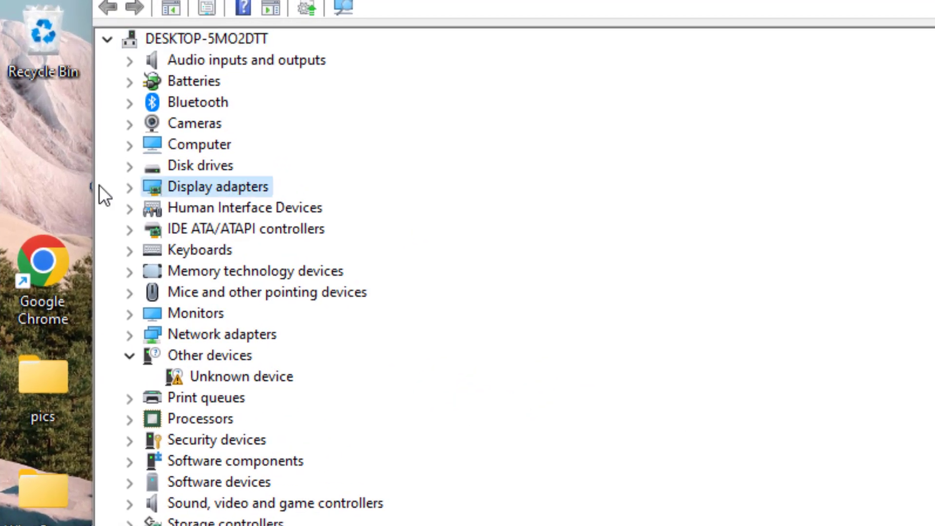
pyautogui.click(129, 187)
pyautogui.rightClick(298, 209)
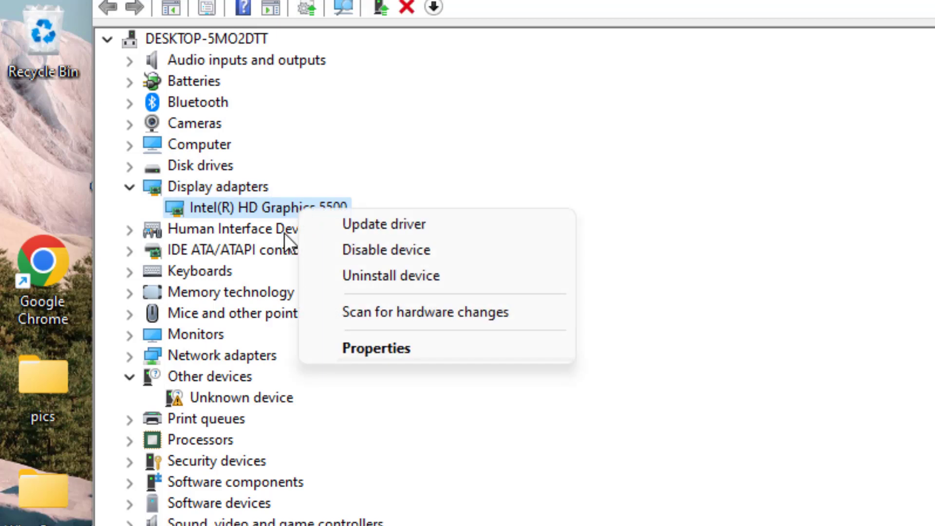
pyautogui.click(402, 346)
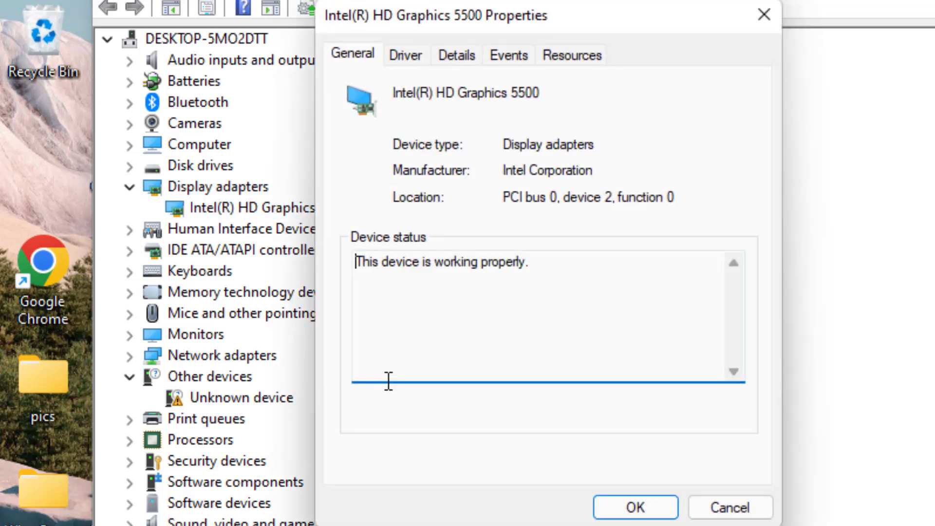
pyautogui.click(414, 57)
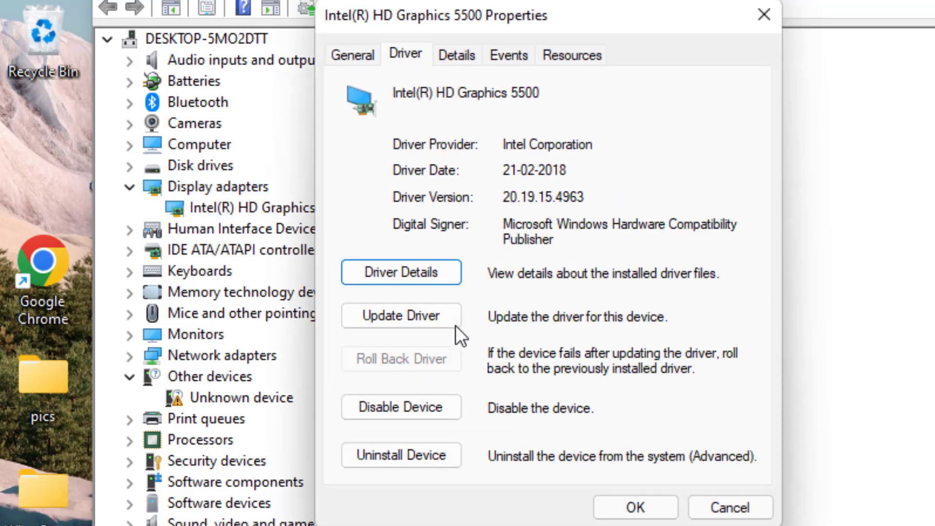
# Browse this computer for drivers and select the Intel(R) HD Graphics 5500 driver from the compatible list
pyautogui.click(405, 321)
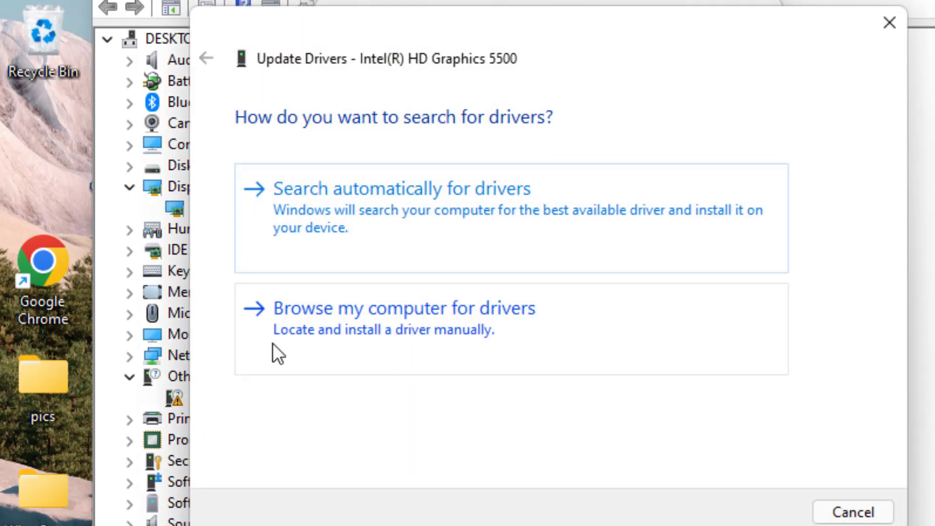
pyautogui.click(504, 319)
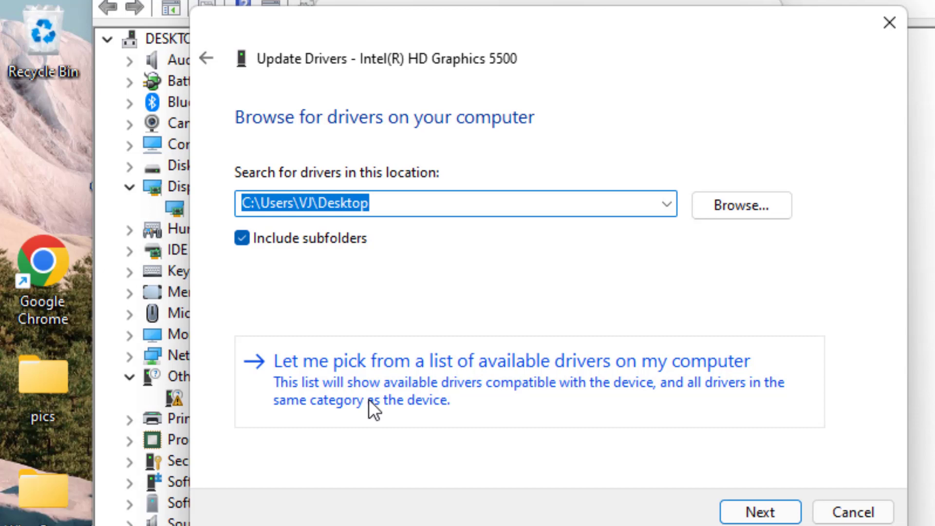
pyautogui.click(587, 379)
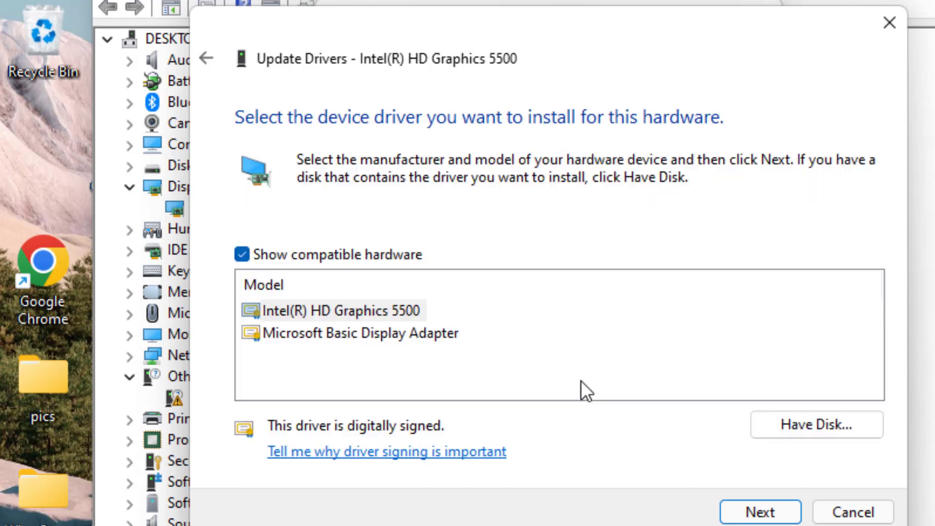
pyautogui.click(358, 307)
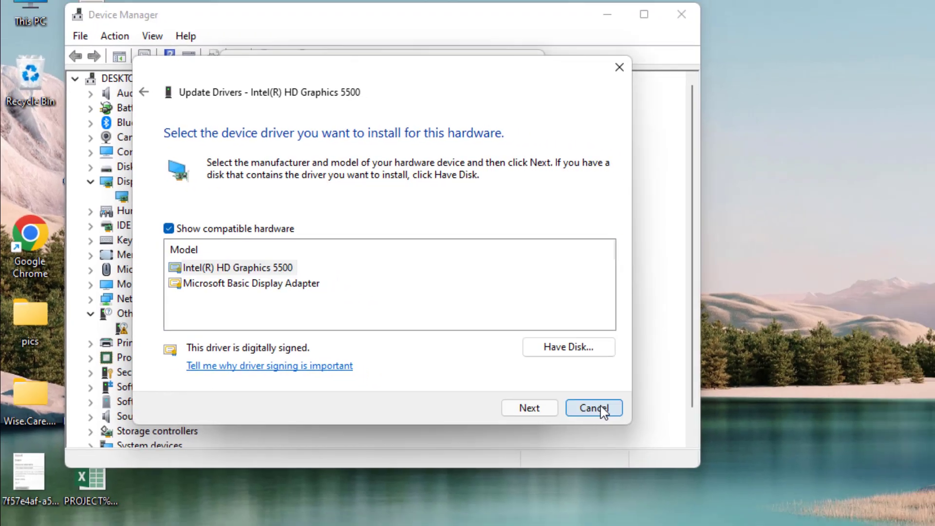
# Cancel the driver update, then close the adapter properties and Device Manager
pyautogui.click(853, 512)
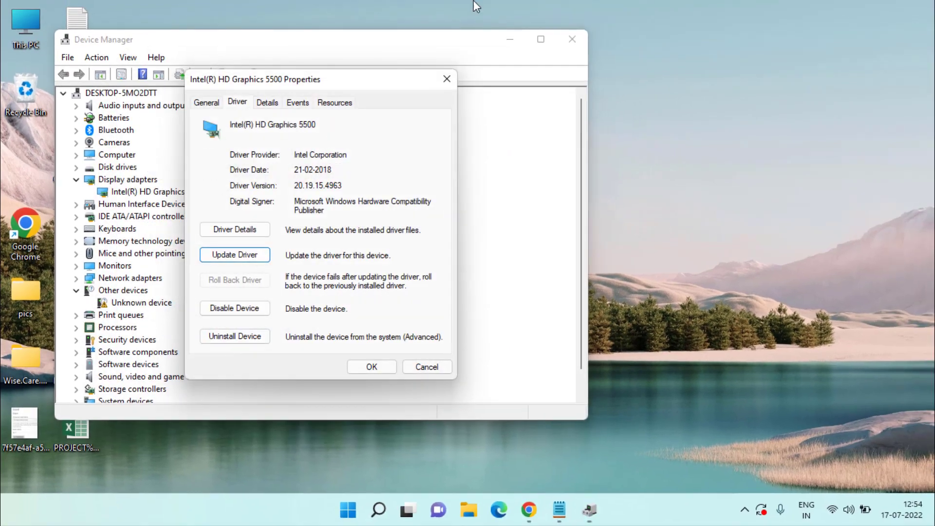
pyautogui.click(427, 367)
pyautogui.click(577, 46)
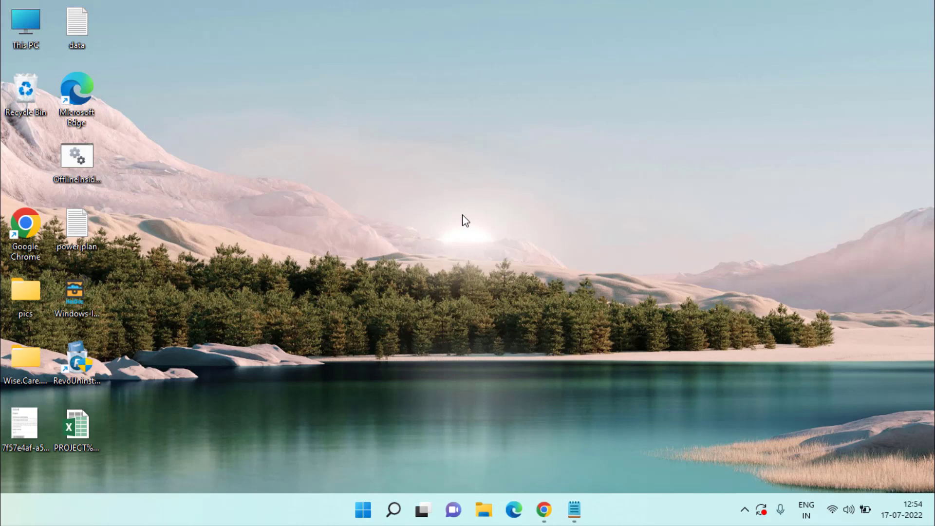
# Open the Run app from Start search and enter regedit as the command
pyautogui.press('super')
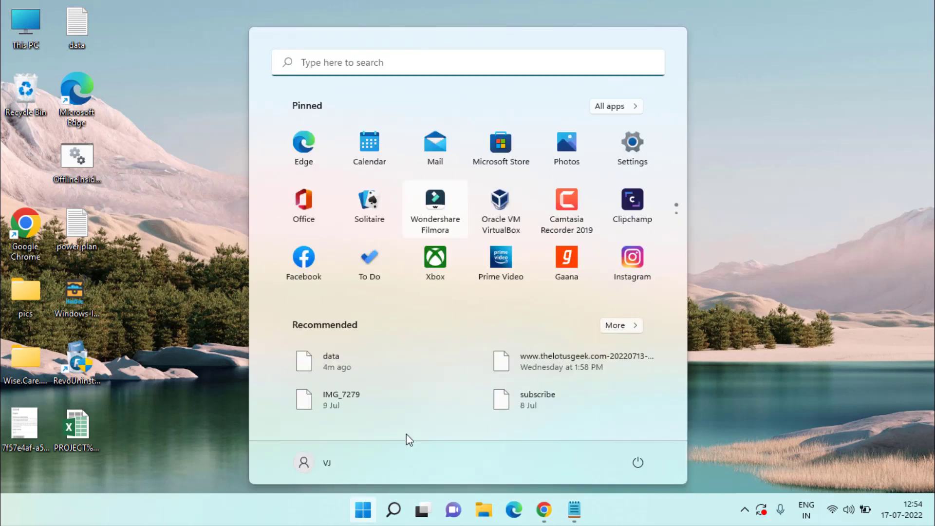
pyautogui.write('run')
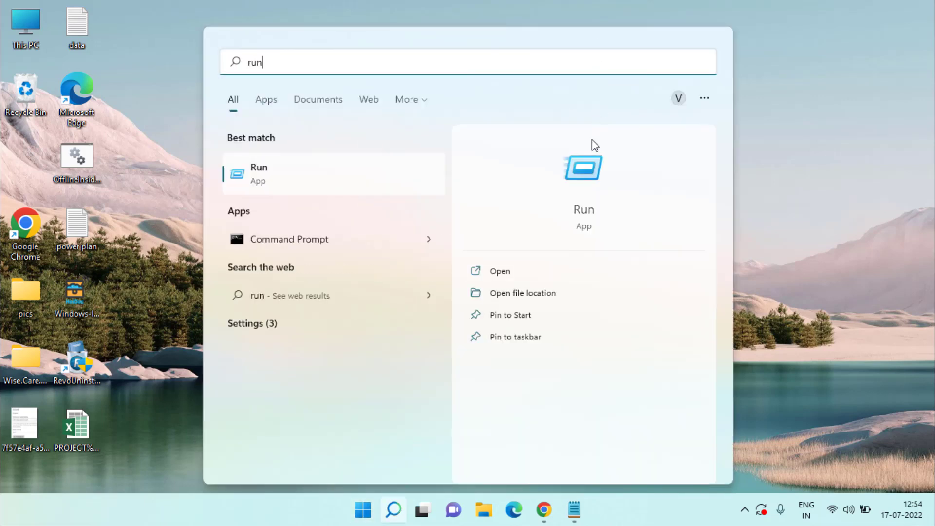
pyautogui.click(587, 164)
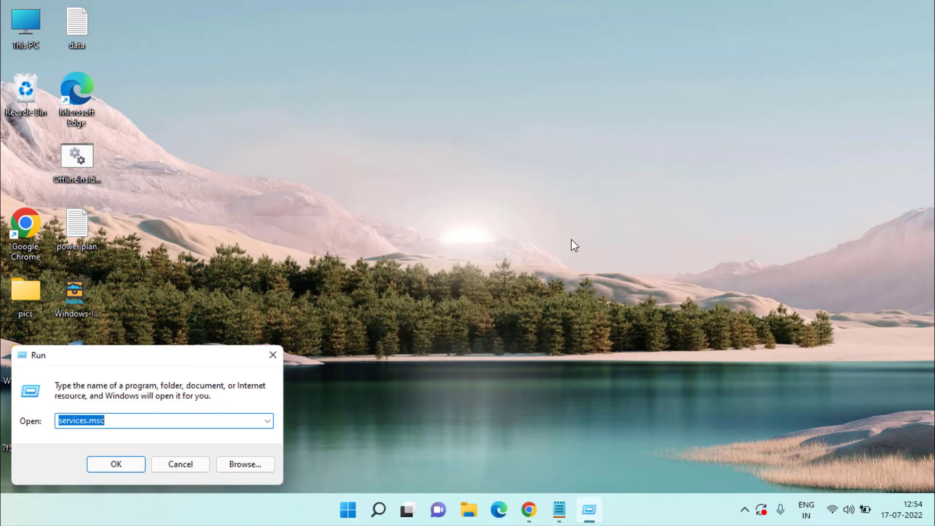
pyautogui.write('regedit')
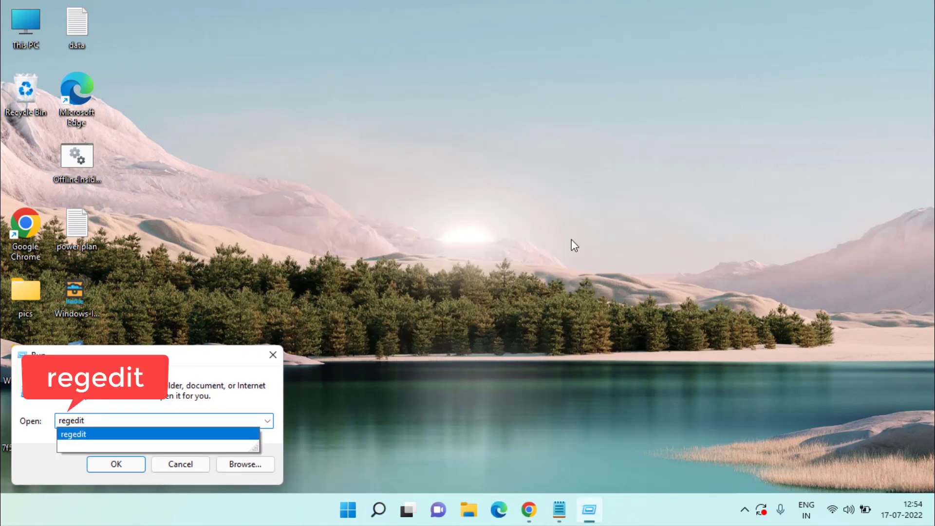
# Launch regedit, go to HKEY_LOCAL_MACHINE\SOFTWARE\Microsoft\Windows\CurrentVersion and select CommonFilesDir
pyautogui.press('Return')
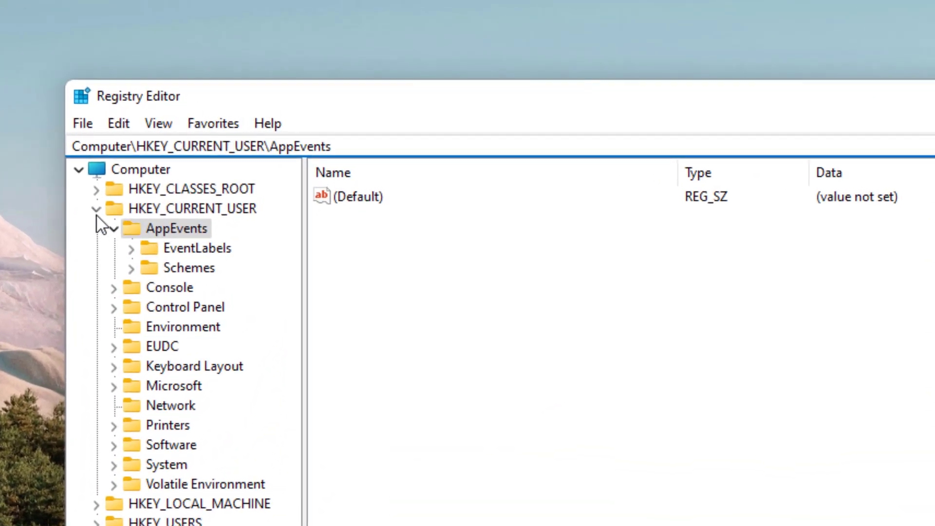
pyautogui.click(96, 210)
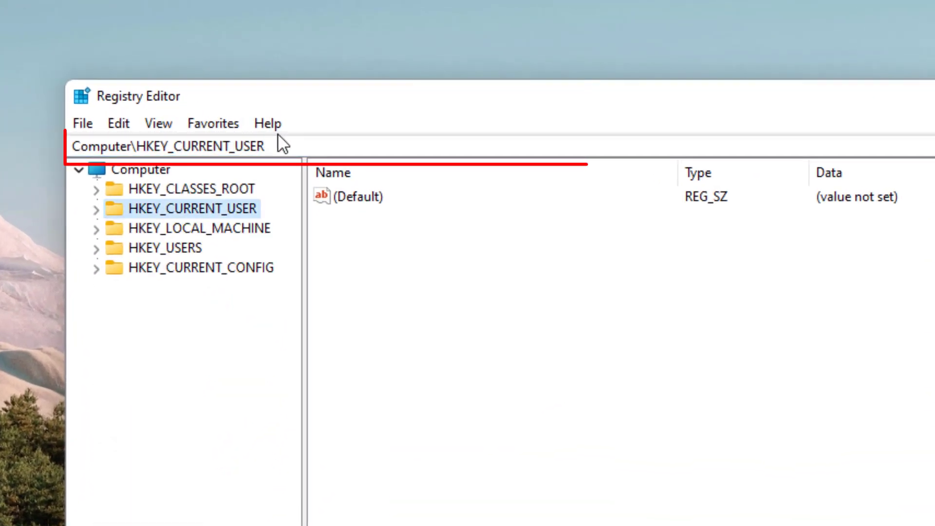
pyautogui.moveTo(303, 146); pyautogui.dragTo(71, 147)
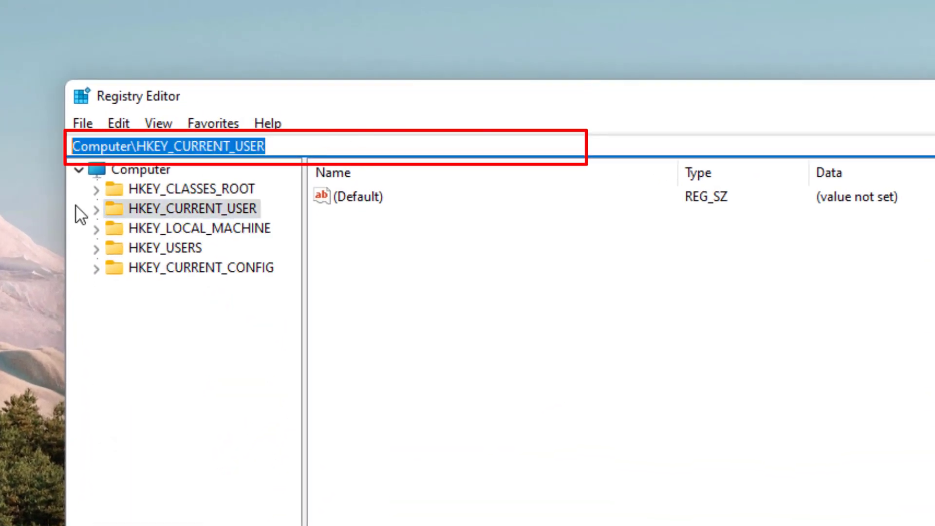
pyautogui.write('Computer\\HKEY_LOCAL_MACHINE\\SOFTWARE\\Microsoft\\Windows\\CurrentVersion')
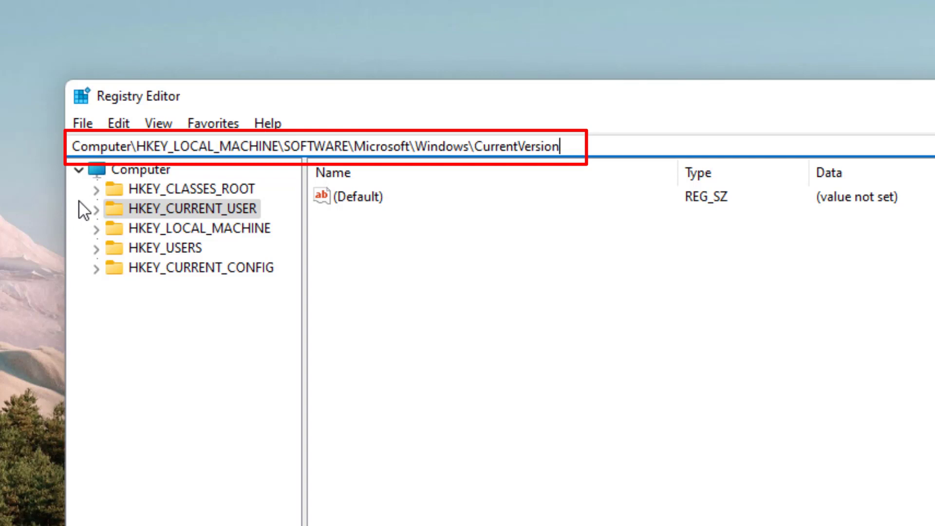
pyautogui.press('Return')
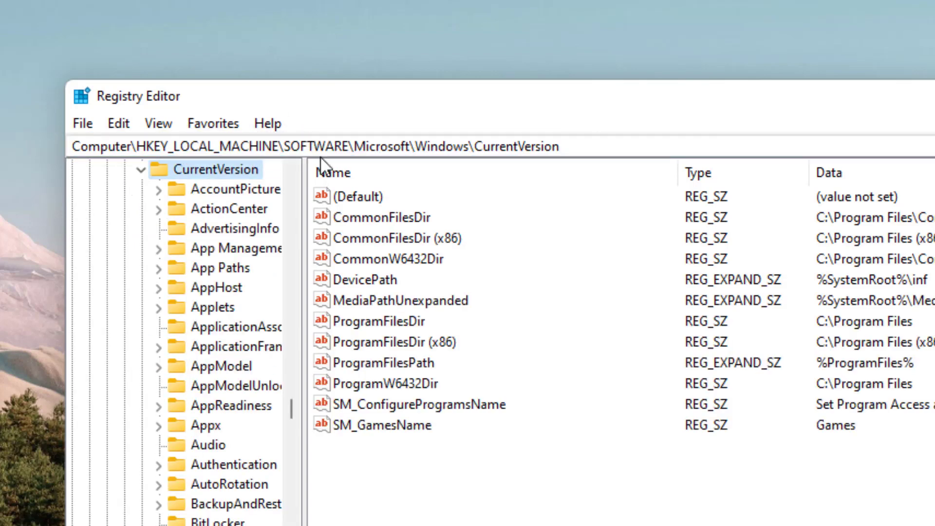
pyautogui.click(569, 512)
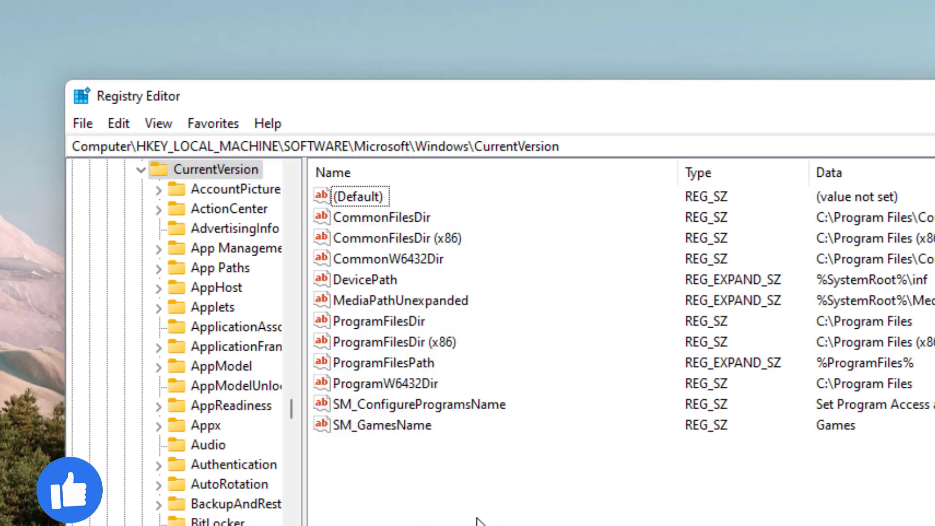
pyautogui.click(365, 217)
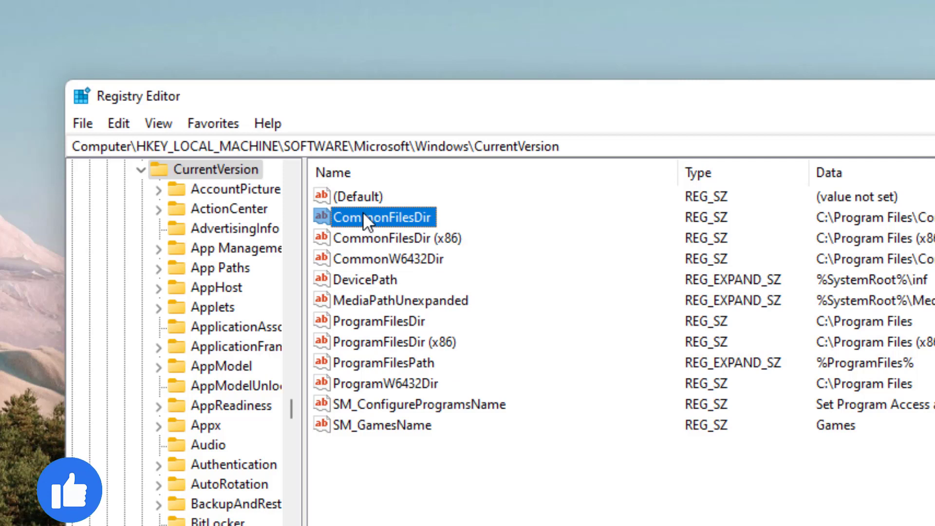
# Change CommonFilesDir's data to C:\Program Files\ by removing 'Common Files'
pyautogui.doubleClick(388, 221)
pyautogui.click(190, 307)
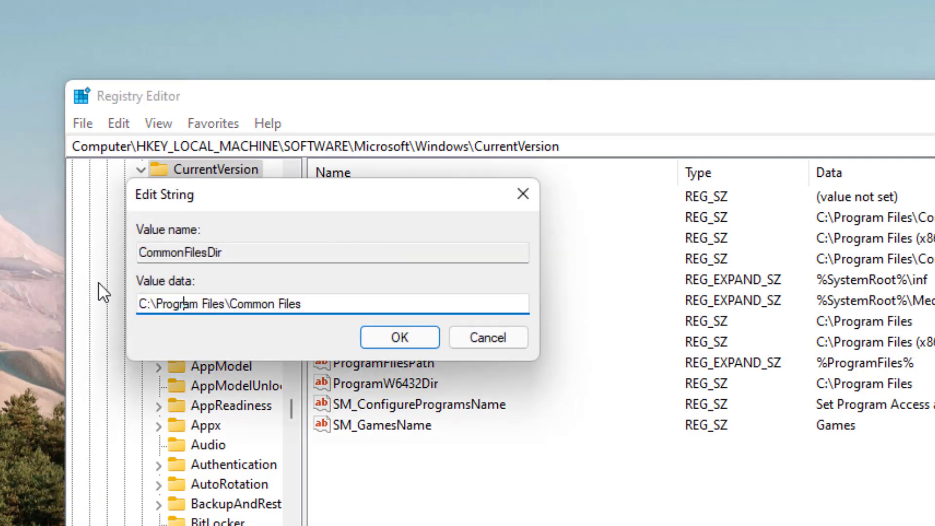
pyautogui.moveTo(326, 307); pyautogui.dragTo(230, 308)
pyautogui.press('Delete')
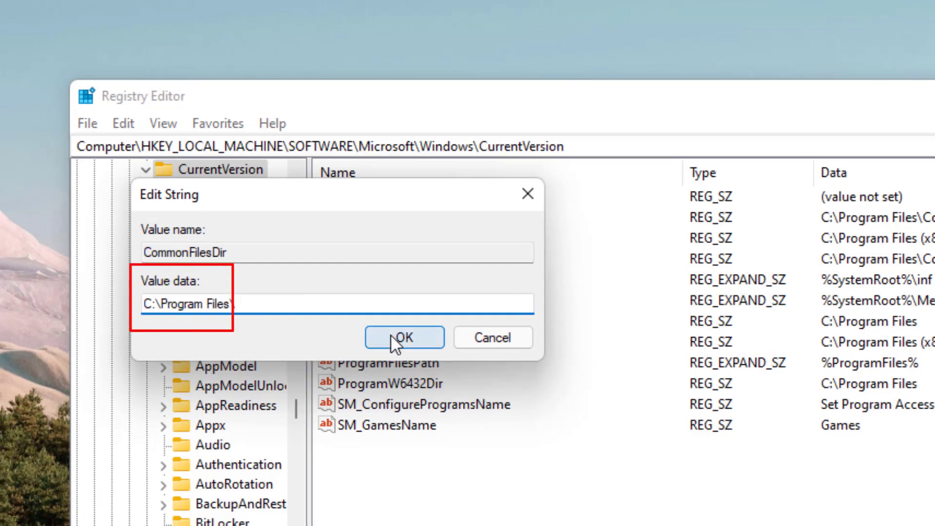
pyautogui.click(386, 334)
# Change CommonFilesDir (x86)'s data to C:\Program Files (x86) by removing 'Common Files'
pyautogui.click(378, 240)
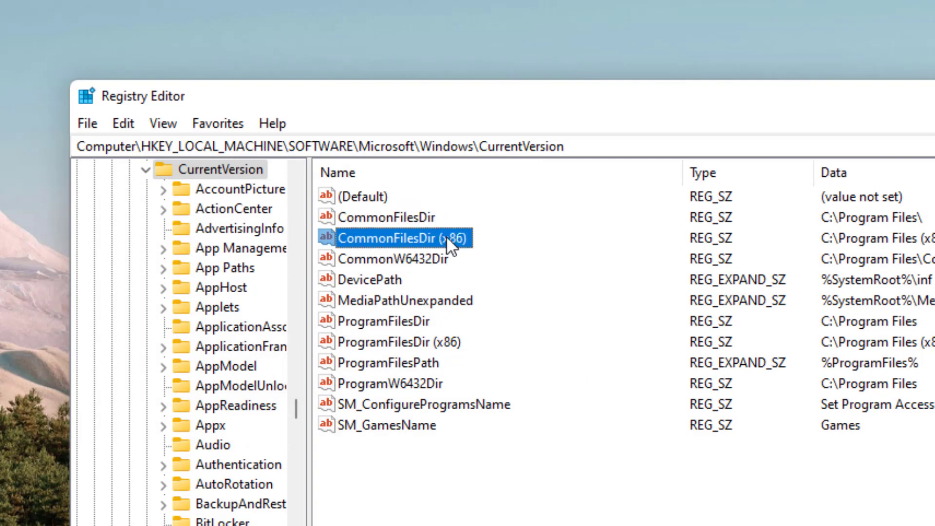
pyautogui.doubleClick(425, 235)
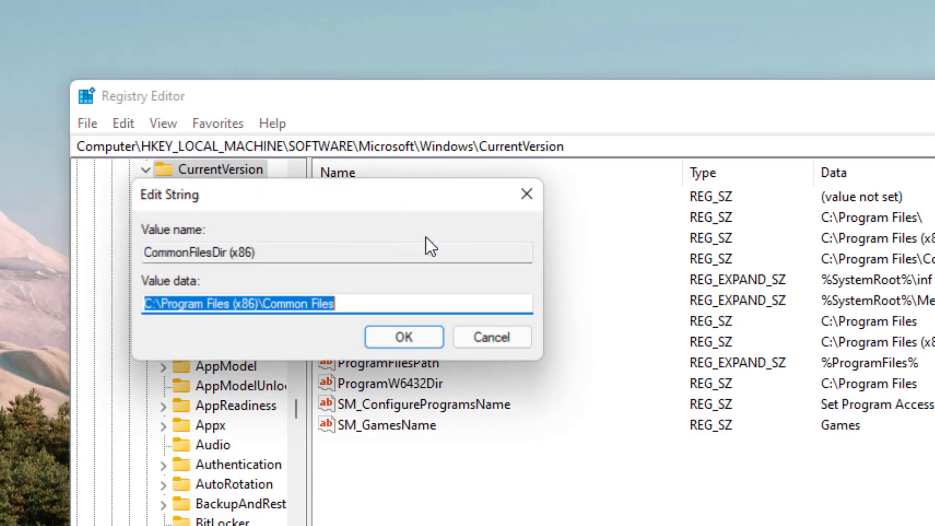
pyautogui.click(413, 295)
pyautogui.moveTo(331, 304); pyautogui.dragTo(272, 311)
pyautogui.press('BackSpace')
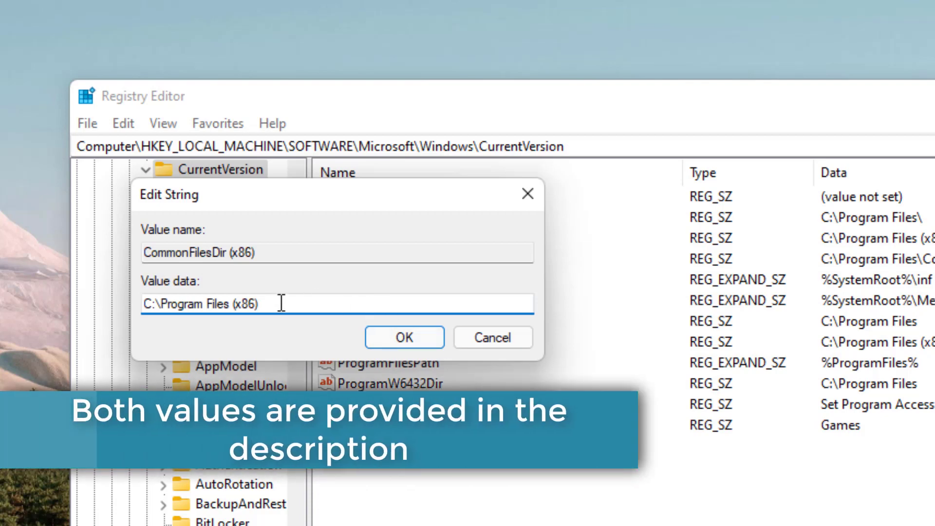
pyautogui.moveTo(280, 304); pyautogui.dragTo(142, 302)
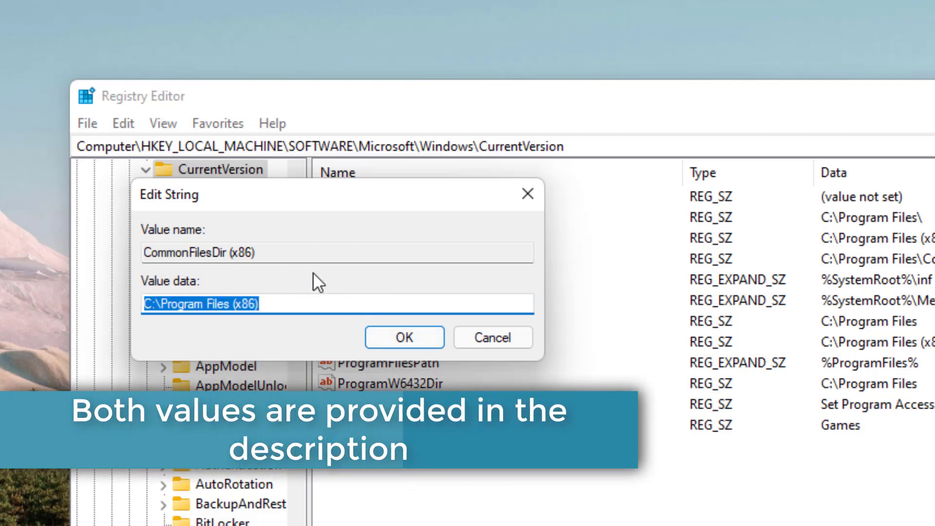
pyautogui.click(404, 337)
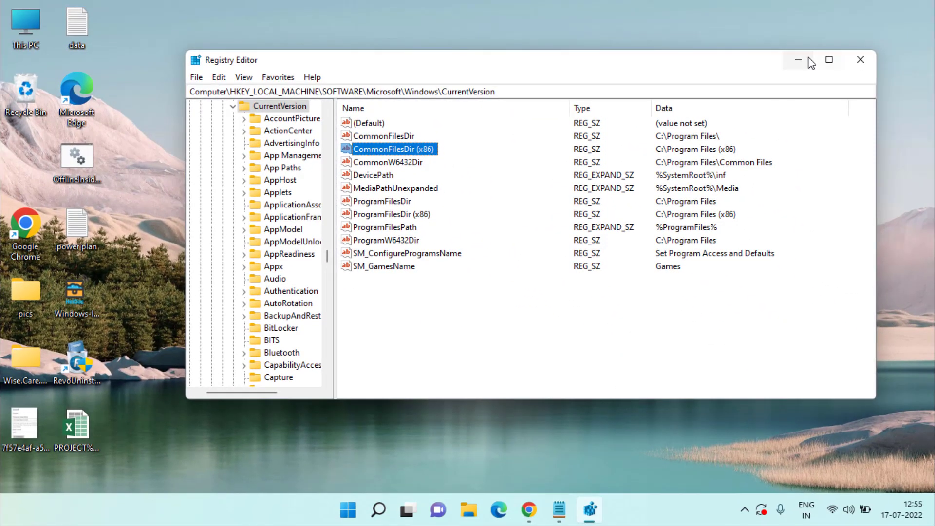
# Minimize Registry Editor and restore Chrome showing NVIDIA's GeForce Experience page
pyautogui.click(802, 60)
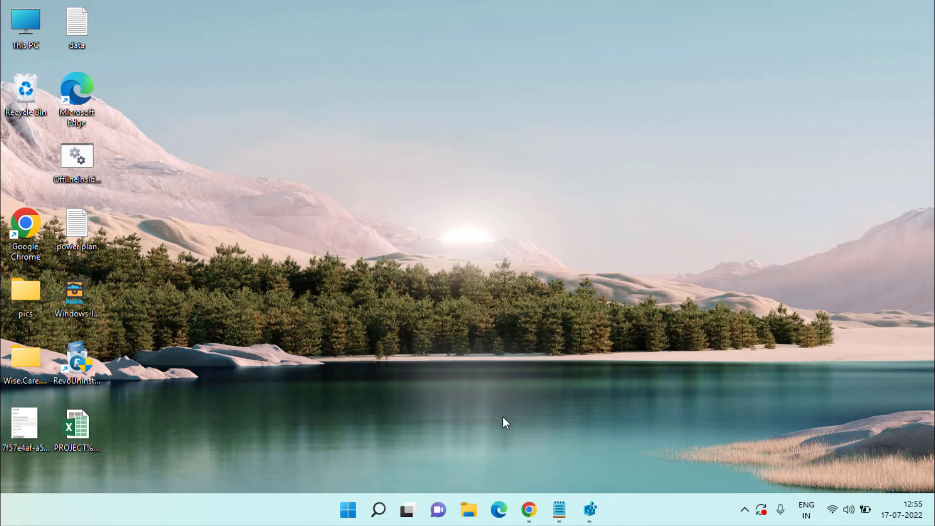
pyautogui.click(529, 510)
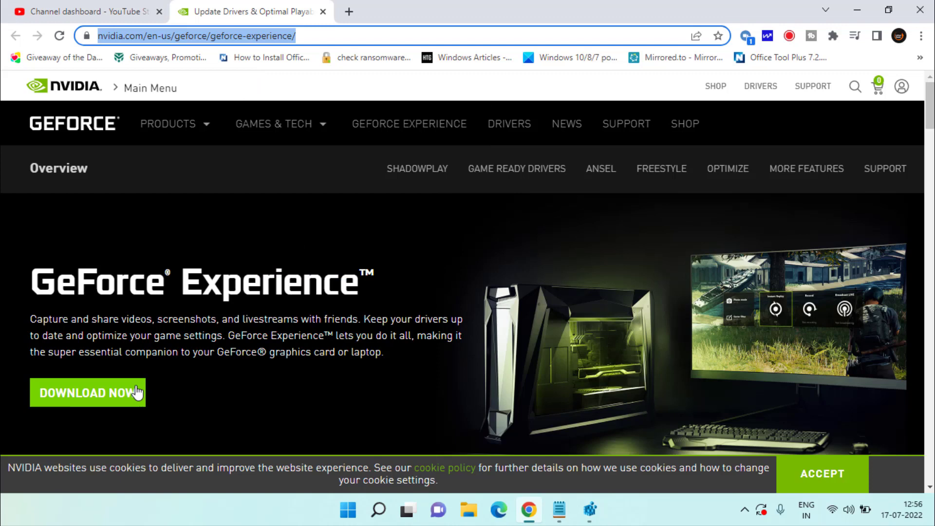
# Save the GeForce Experience installer to the Desktop, then minimize Chrome
pyautogui.click(108, 386)
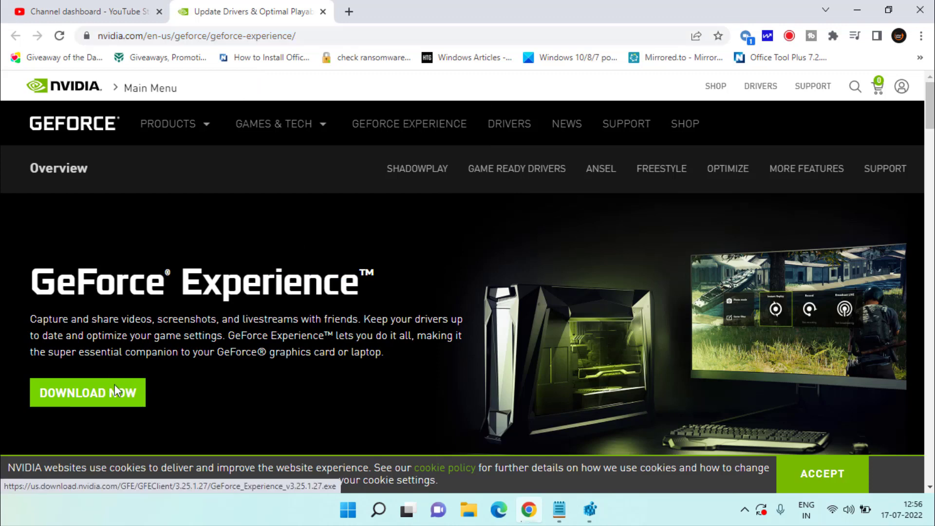
pyautogui.scroll(2, 48, 156)
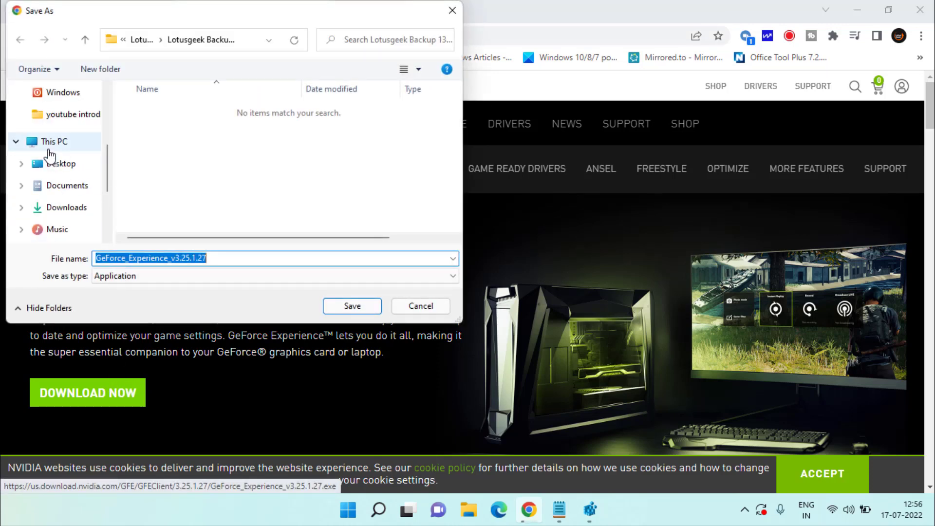
pyautogui.scroll(4, 56, 131)
pyautogui.click(61, 119)
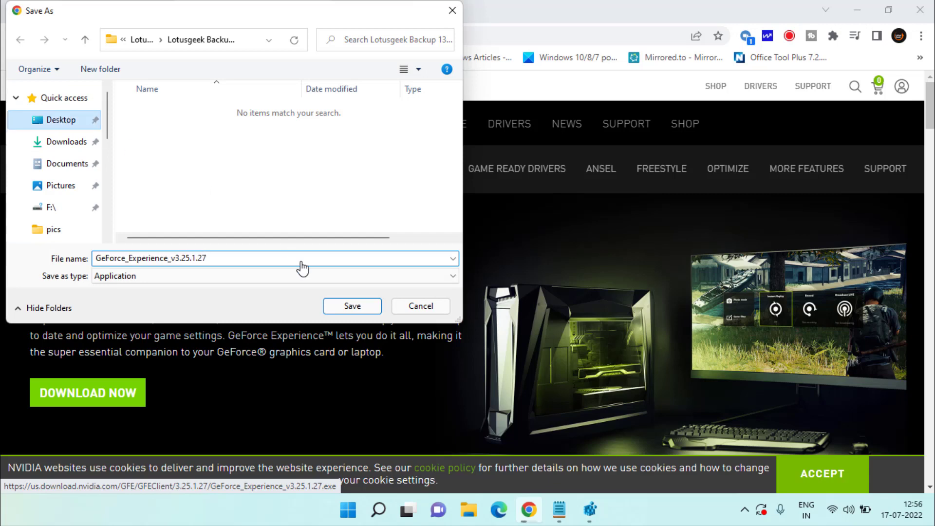
pyautogui.click(353, 306)
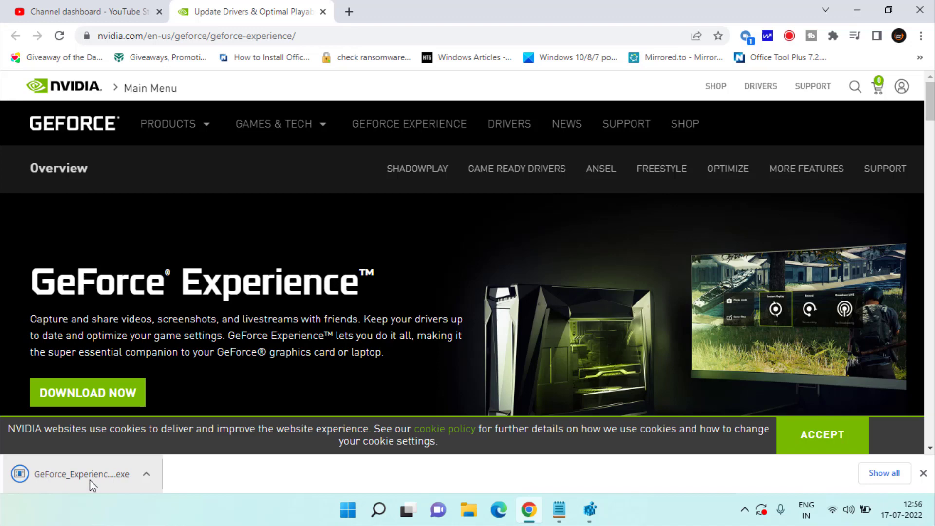
pyautogui.press('super+d')
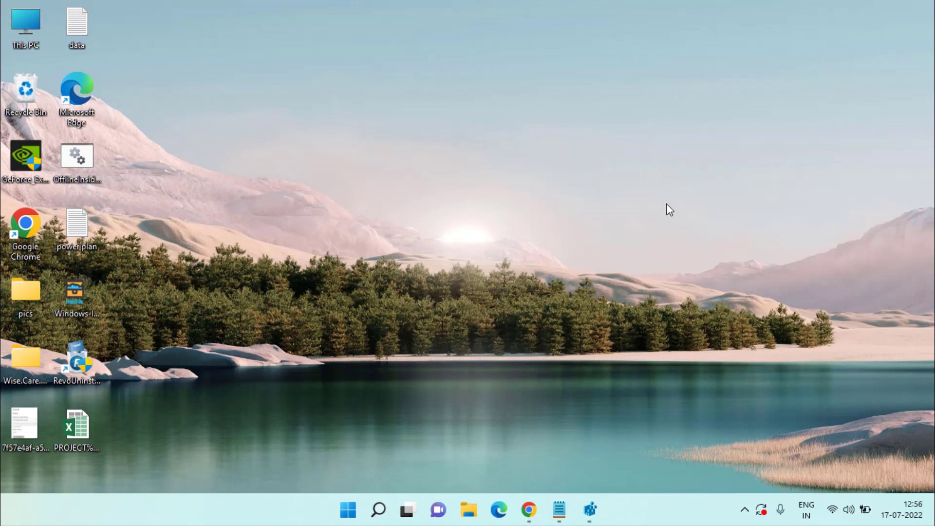
# Search Start for cmd and launch Command Prompt as administrator
pyautogui.click(359, 505)
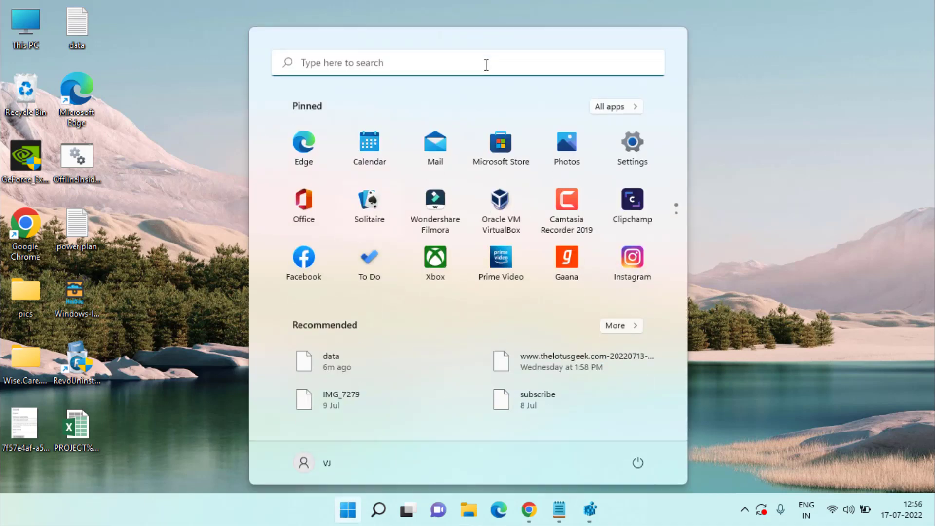
pyautogui.write('cmd')
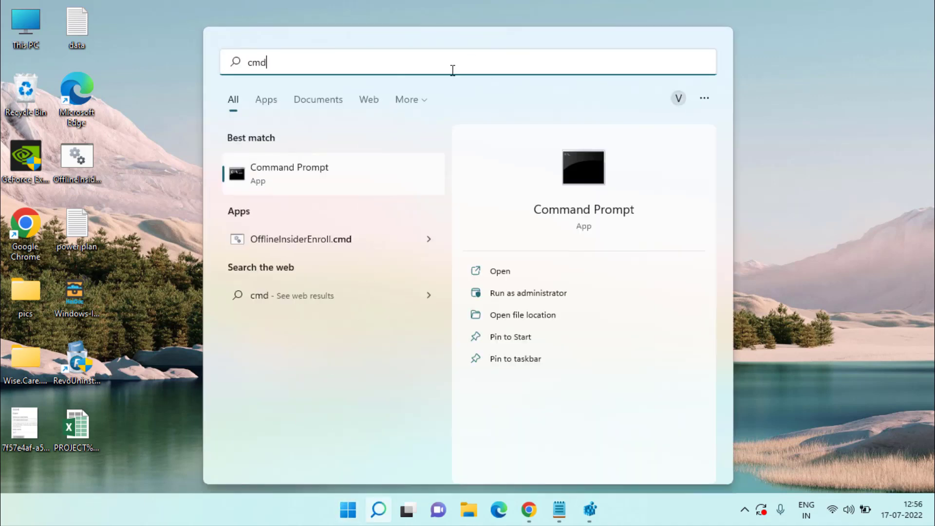
pyautogui.click(554, 293)
# Run netsh winsock reset in the administrator console
pyautogui.click(262, 199)
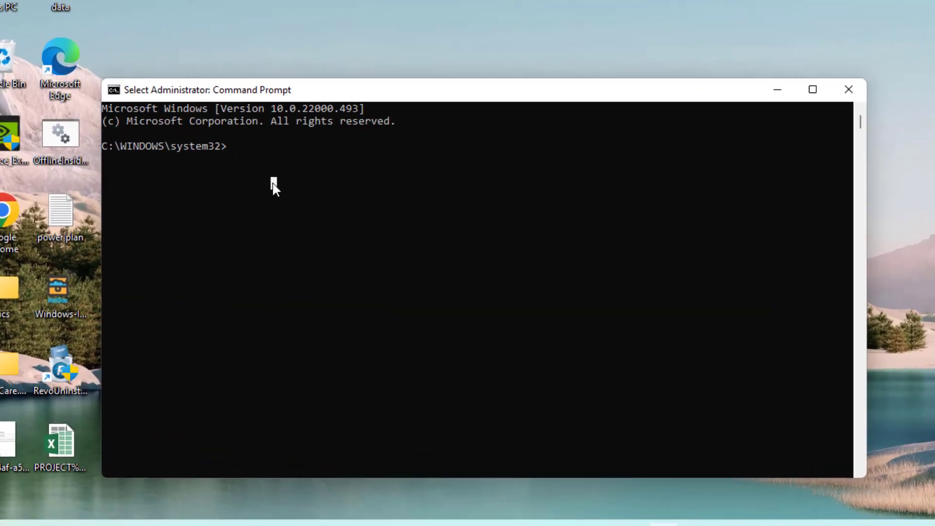
pyautogui.write('nersh')
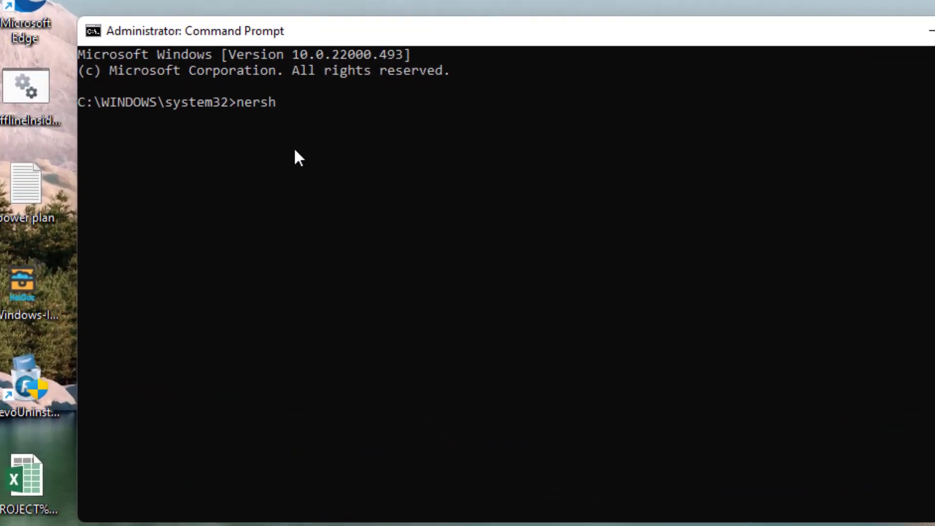
pyautogui.press('BackSpace')
pyautogui.press('BackSpace')
pyautogui.press('BackSpace')
pyautogui.write('tsh winsock resewt')
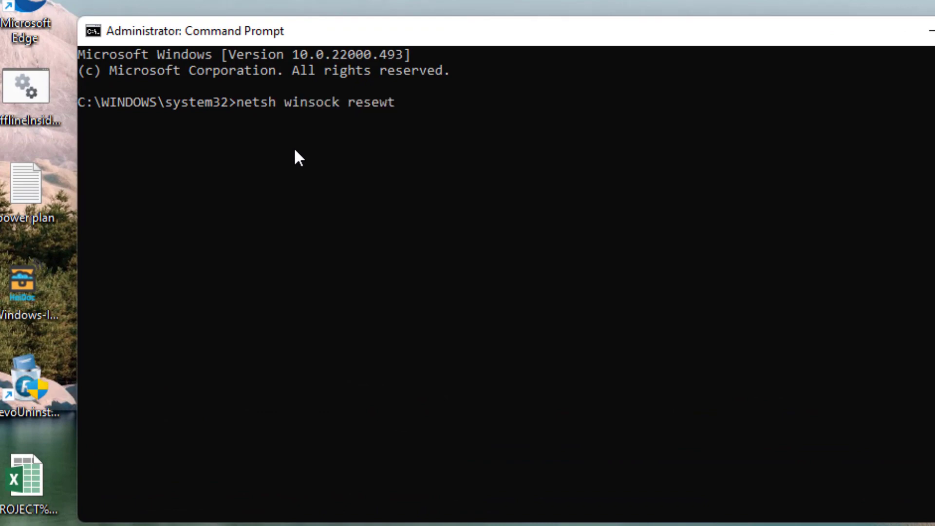
pyautogui.press('BackSpace')
pyautogui.press('BackSpace')
pyautogui.write('t')
pyautogui.press('Return')
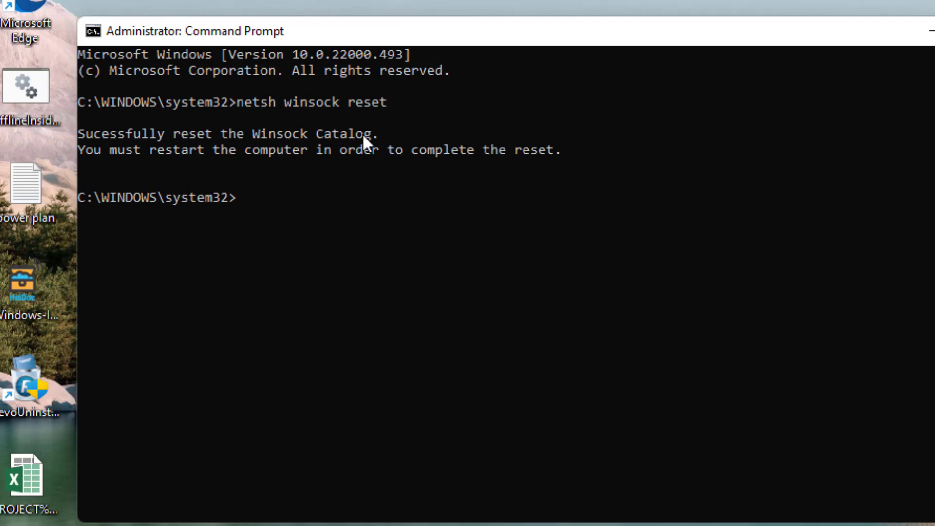
# Highlight the Winsock reset success and restart-required messages
pyautogui.moveTo(363, 139); pyautogui.dragTo(345, 181)
pyautogui.click(210, 143)
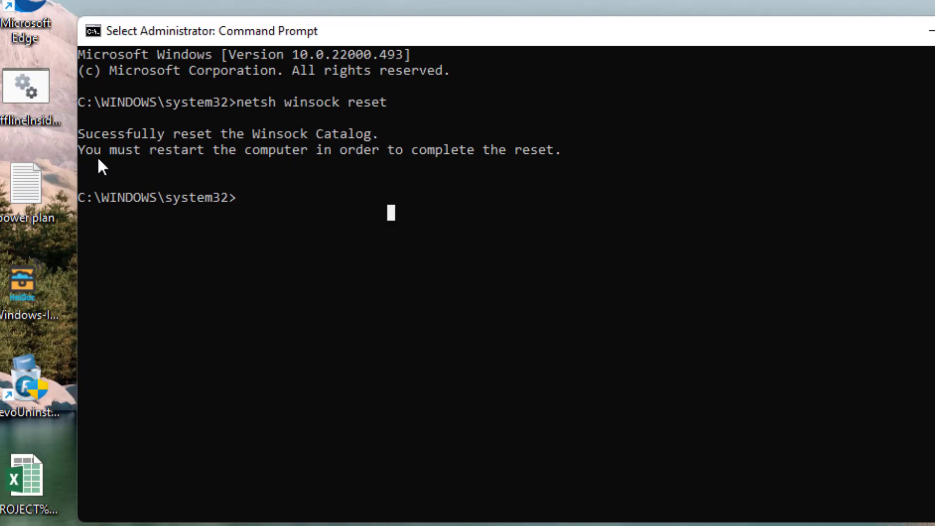
pyautogui.moveTo(84, 149); pyautogui.dragTo(592, 156)
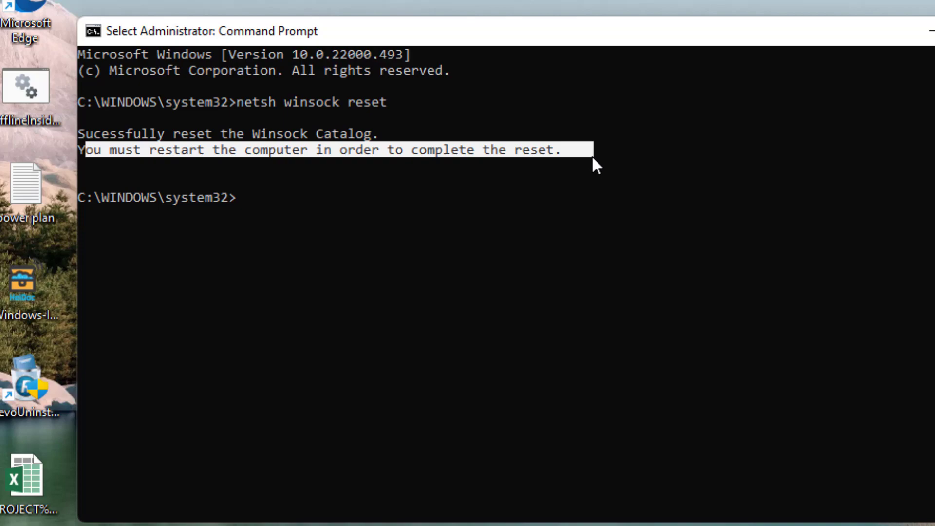